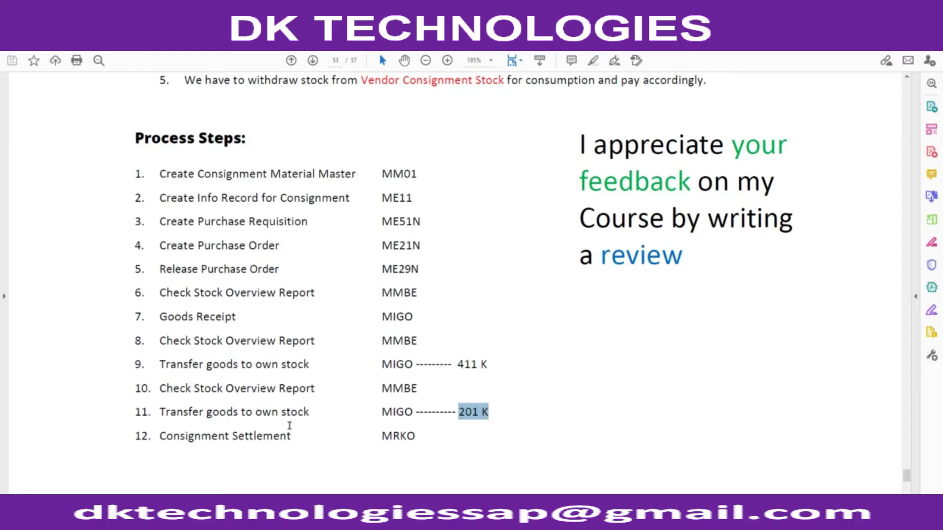
Highlight 'Consignment Settlement' in step 12 of the process PDF.
left_click_drag(159, 437, 292, 437)
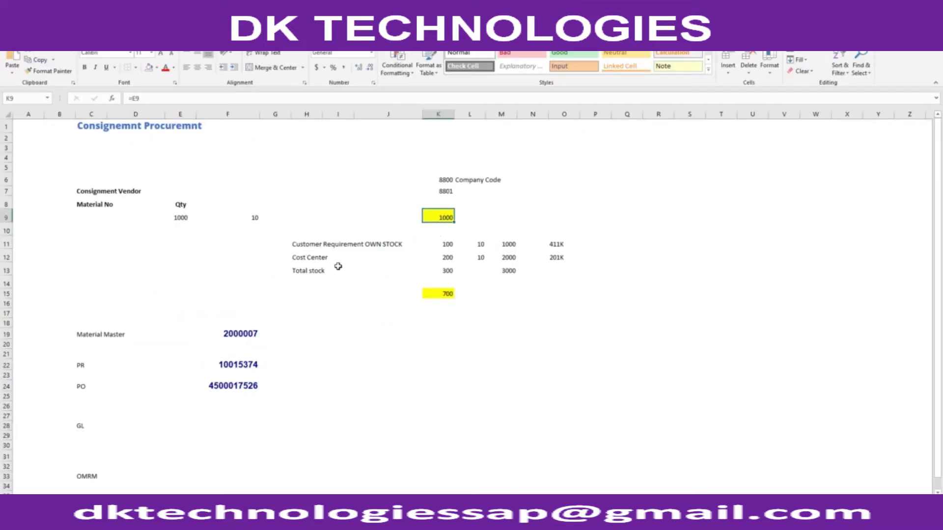
Check the own-stock 100 and cost-center 200 quantities and the M13 total of 3000.
mouse_move(447, 244)
left_mouse_down()
mouse_move(447, 256)
mouse_move(446, 245)
left_mouse_up()
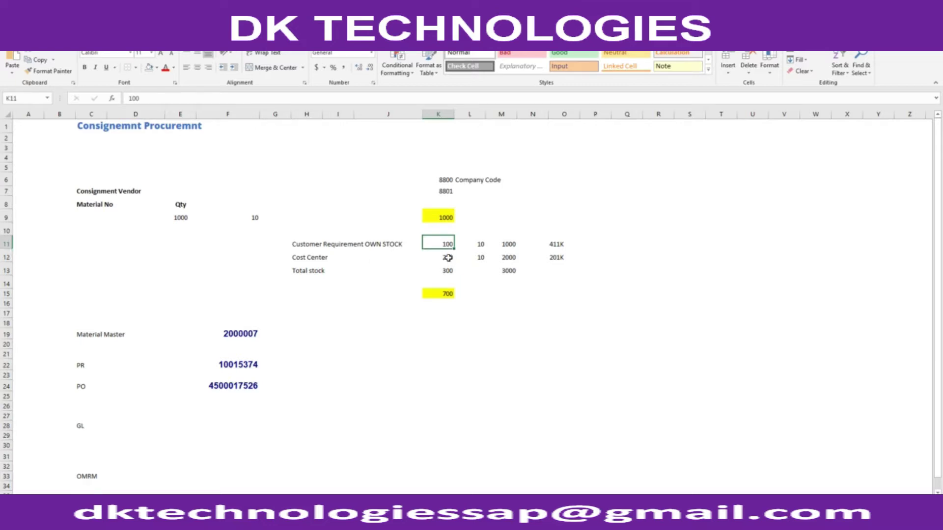
left_click(448, 258)
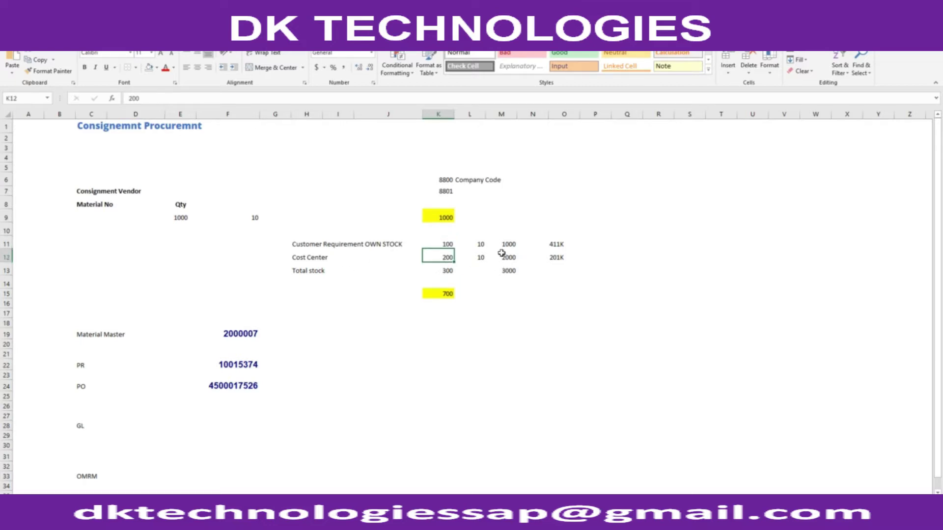
left_click(510, 271)
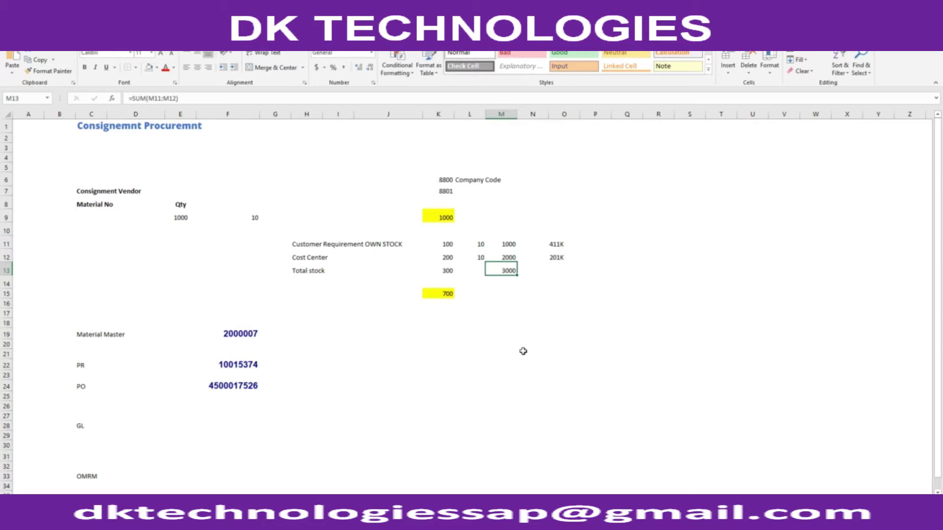
Highlight transaction code MRKO in step 12 of the PDF, then return to SAP.
key("alt+Tab")
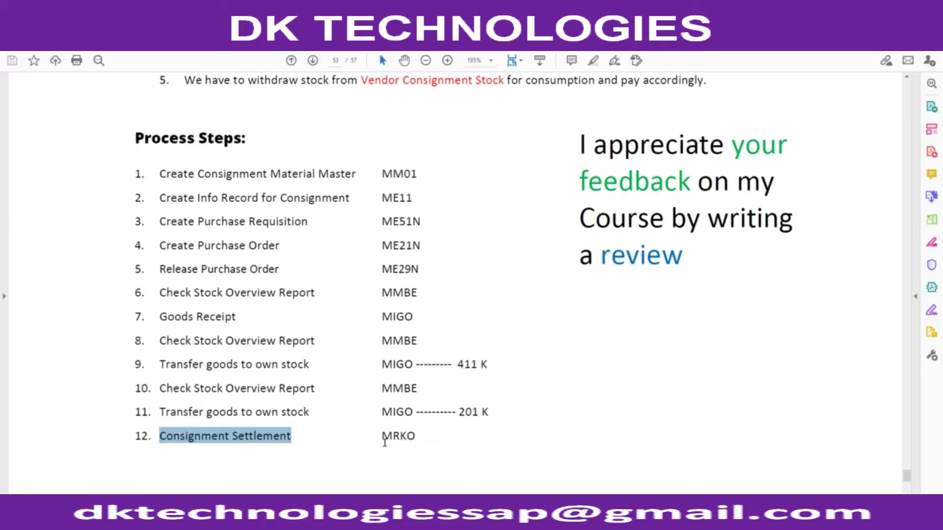
left_click_drag(382, 438, 432, 438)
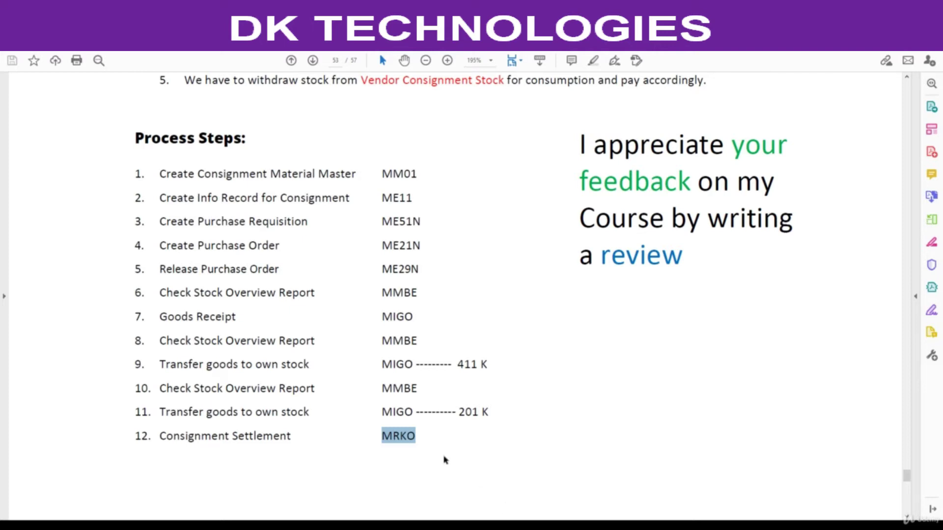
key("alt+Tab")
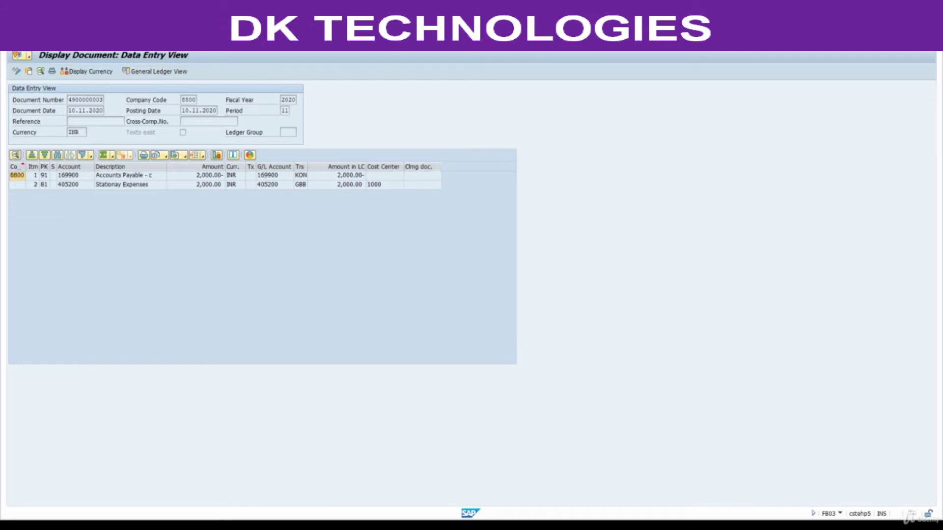
Run MRKO in display mode for vendor 8000002 (DILIGENT TECHIES) to list unsettled withdrawals.
key("Return")
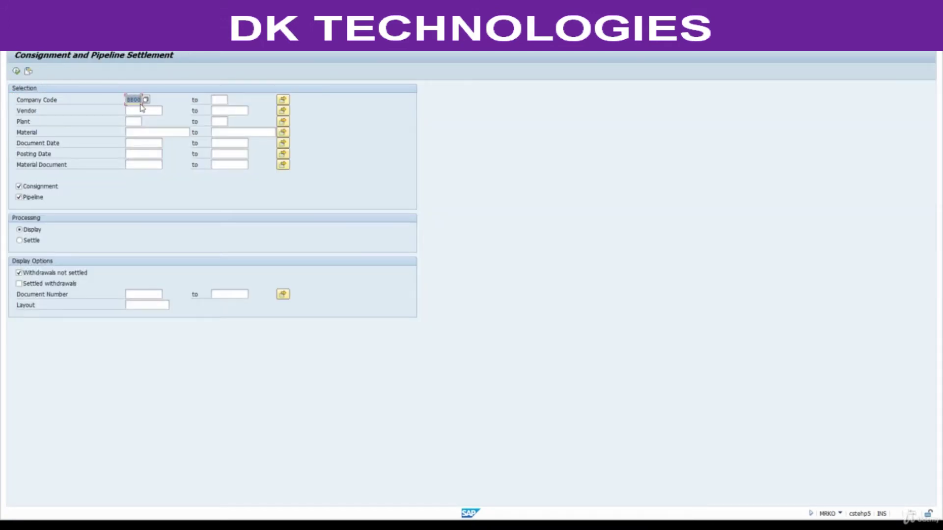
left_click(148, 111)
left_click(166, 111)
key("Return")
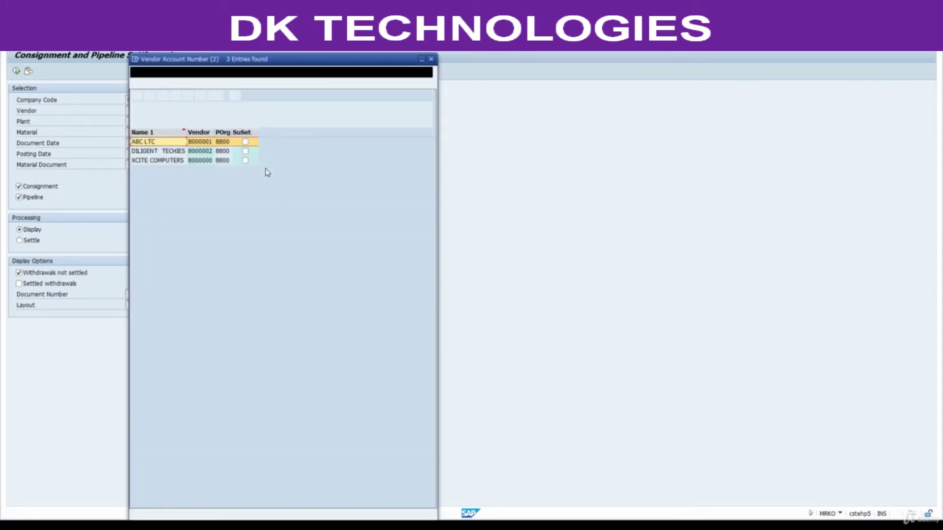
left_click(205, 152)
double_click(205, 154)
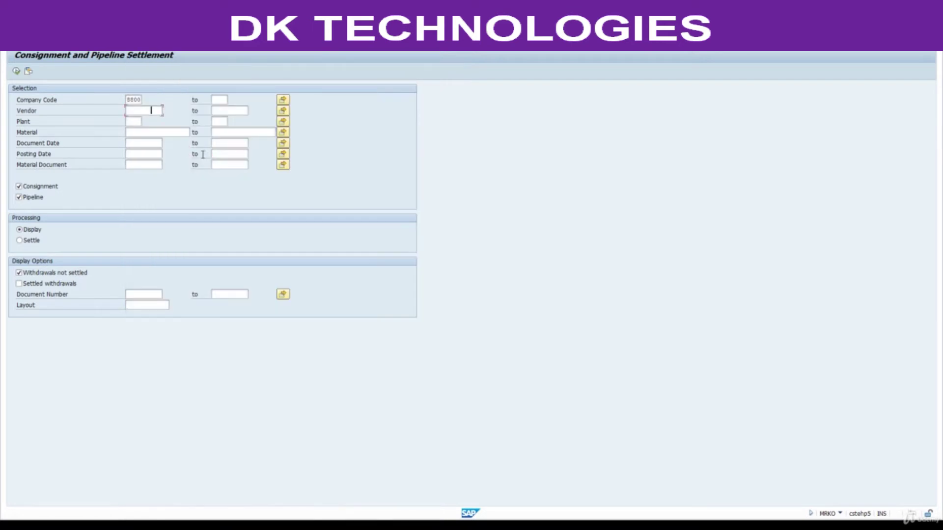
left_click(21, 230)
left_click(17, 74)
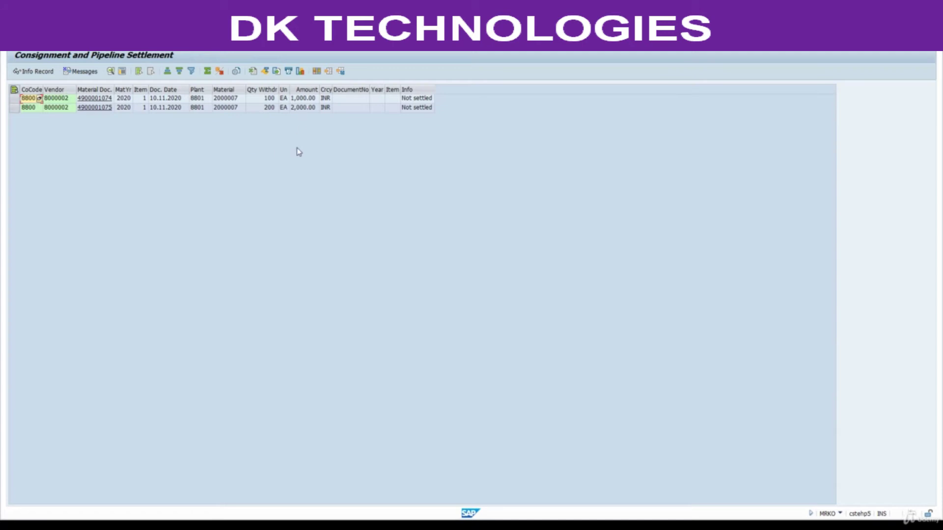
Check both withdrawal amounts, then rerun MRKO with Settle processing selected.
left_click(299, 100)
left_click(303, 109)
key("F3")
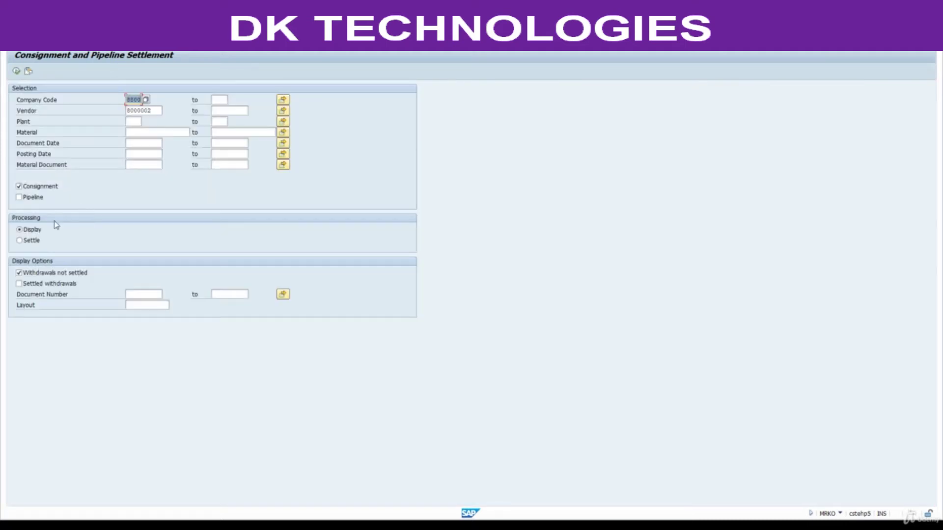
left_click(31, 240)
left_click(14, 73)
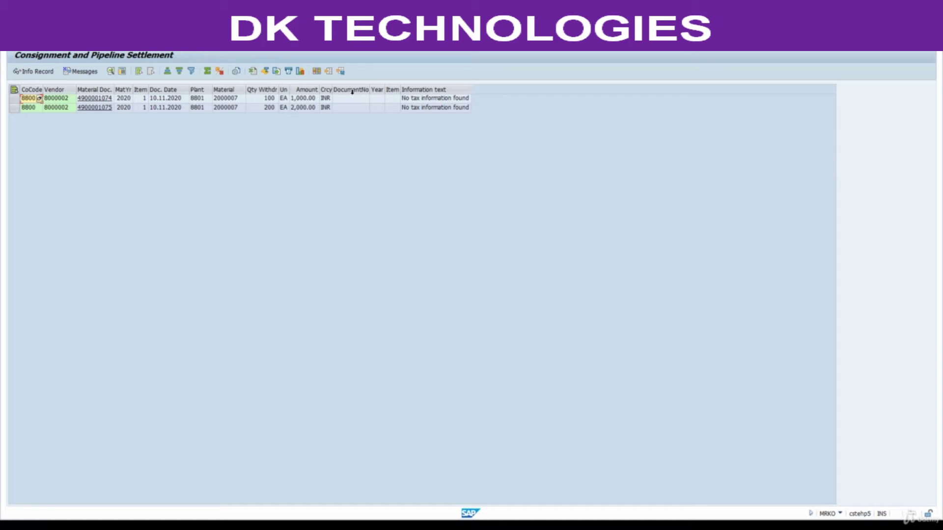
Set tax code V0 (0% input tax) in the info record's purchasing organization data and save.
left_click(34, 72)
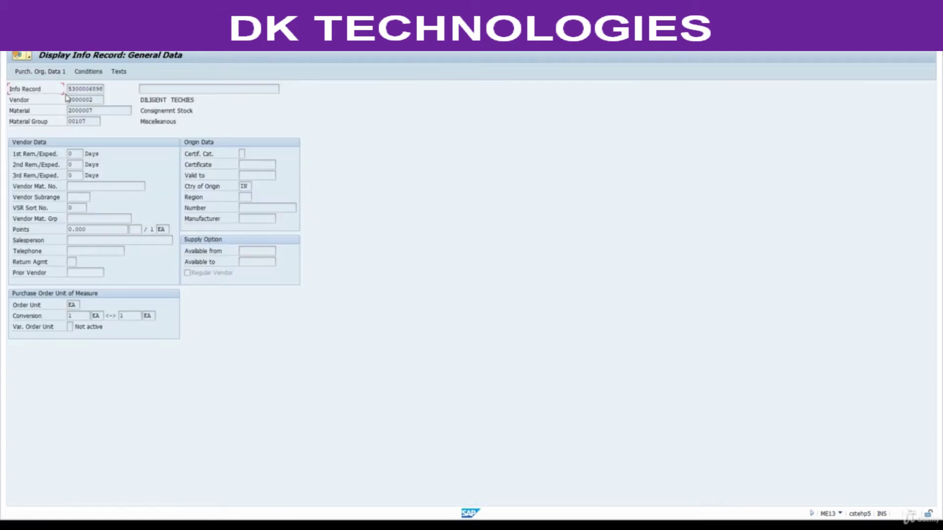
key("F10")
key("ctrl+F1")
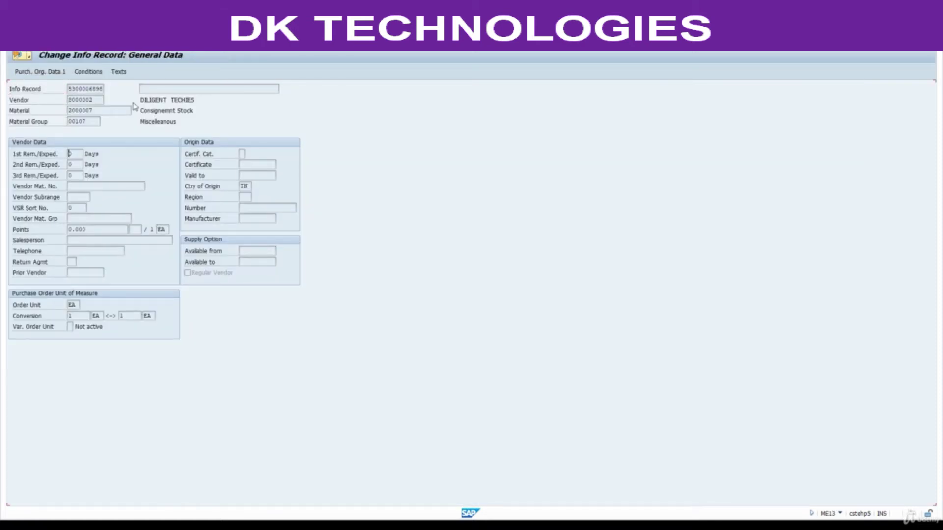
left_click(45, 74)
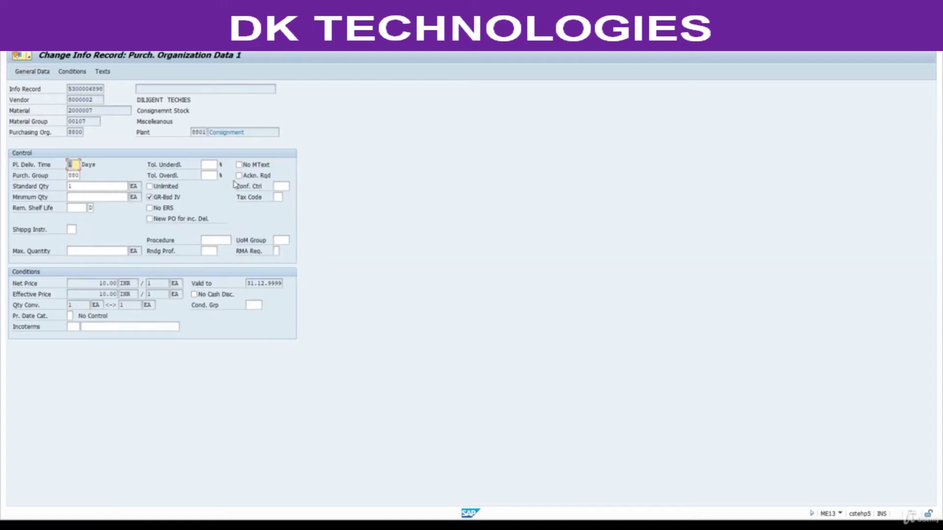
left_click(284, 197)
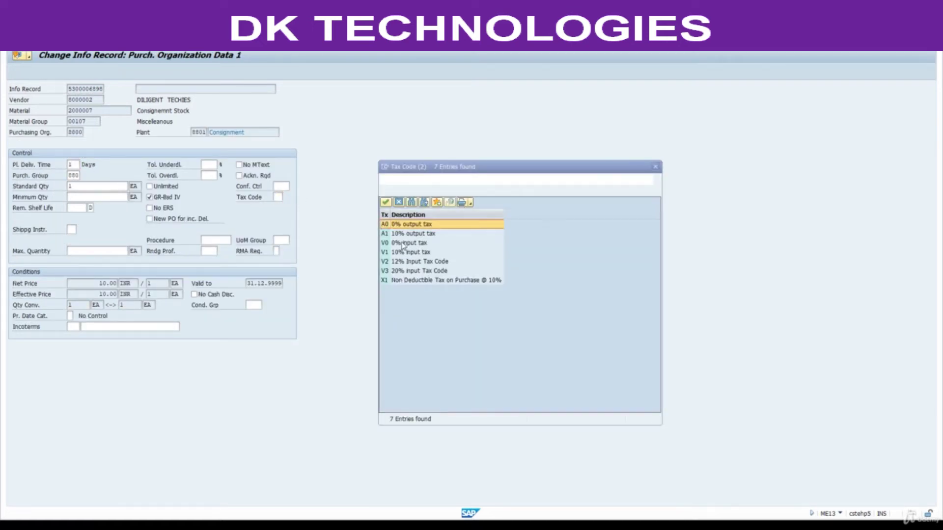
double_click(400, 243)
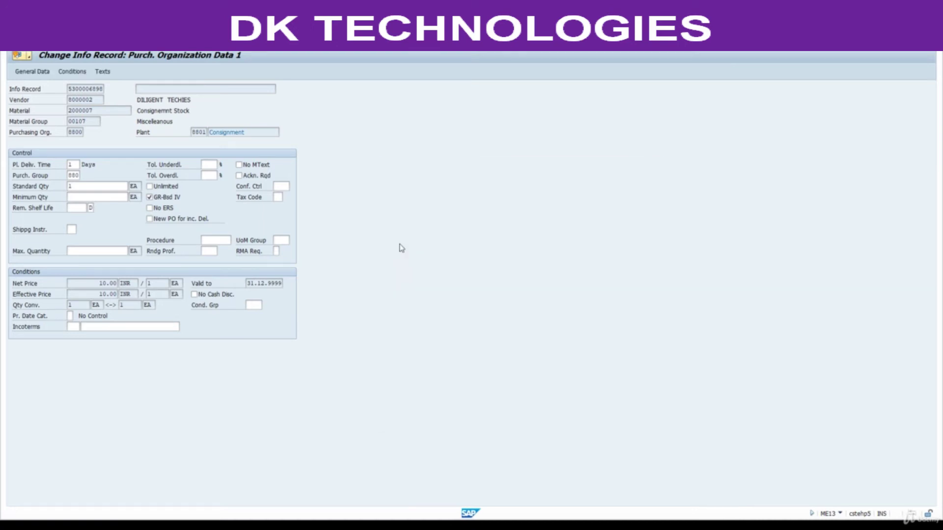
key("ctrl+s")
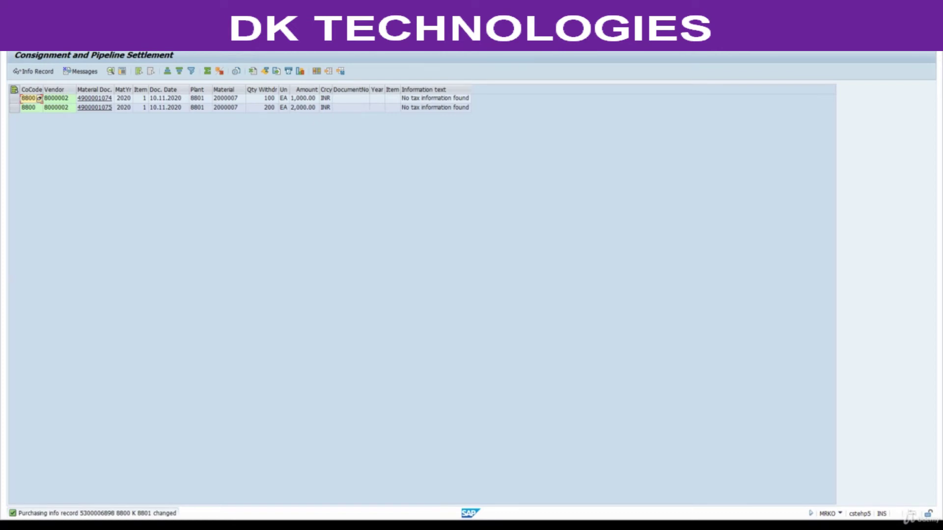
Rerun the MRKO settlement and select the first row's information text.
key("F3")
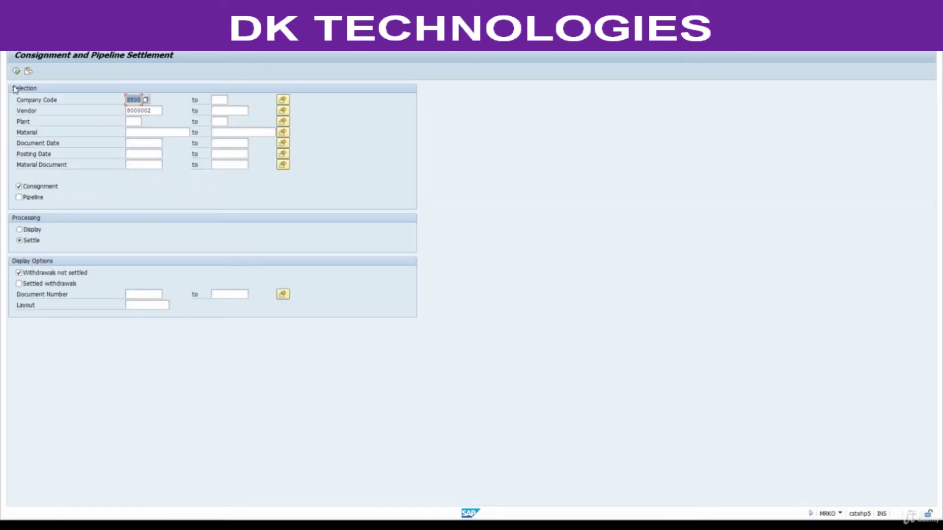
left_click(17, 72)
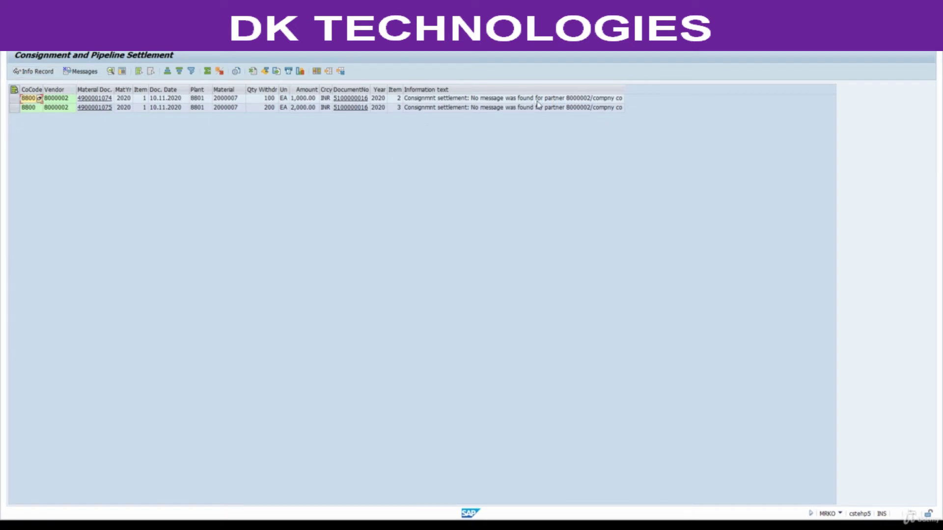
left_click(561, 99)
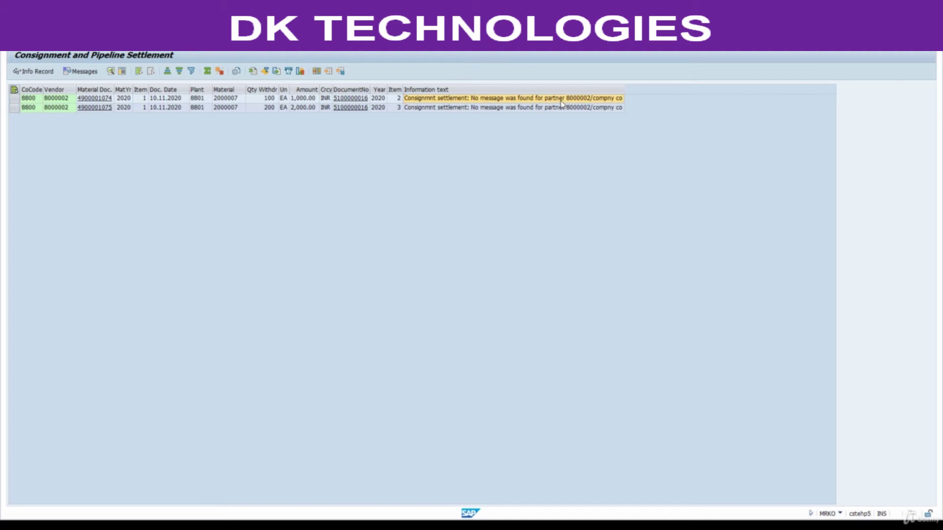
Read the partner message's long text and note message number M8443.
double_click(561, 100)
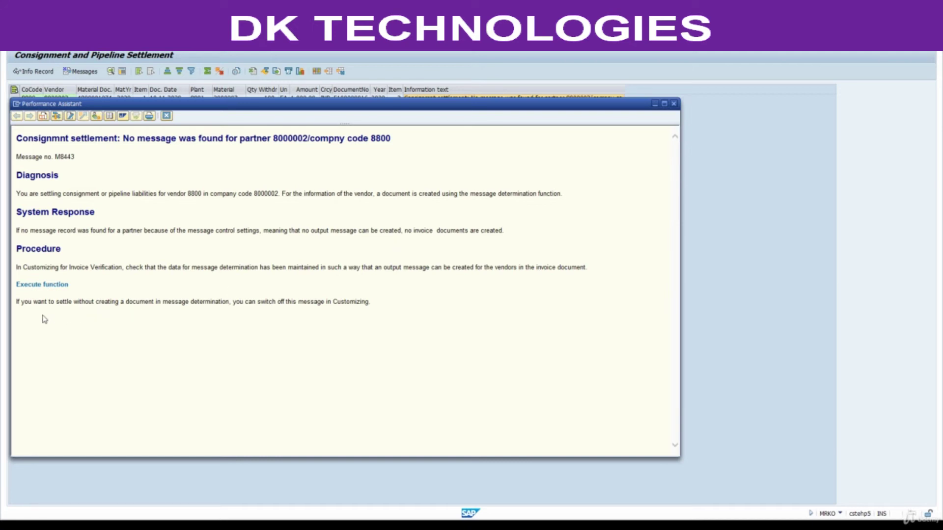
left_click(55, 285)
double_click(68, 157)
left_click(550, 511)
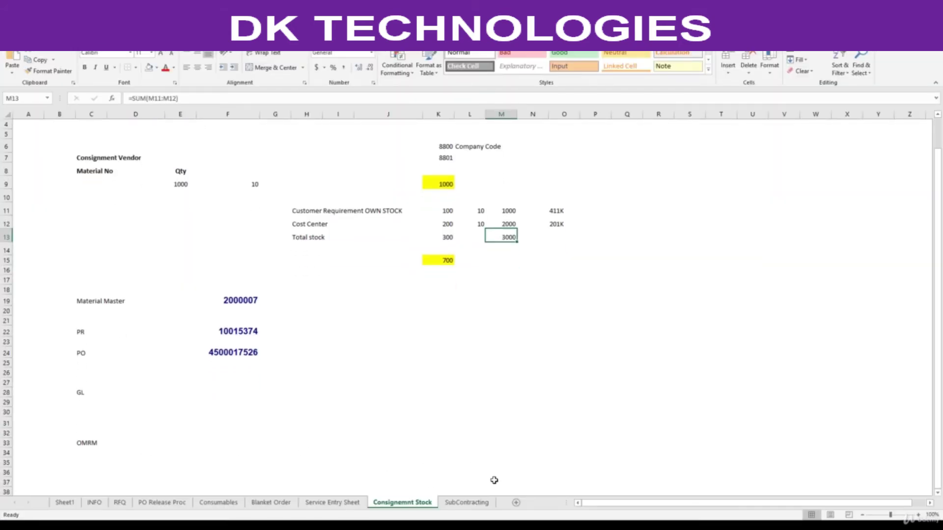
Open OMRM Message Control by User for area M8 Invoice Verification/Valuation.
left_click(553, 518)
left_click(611, 489)
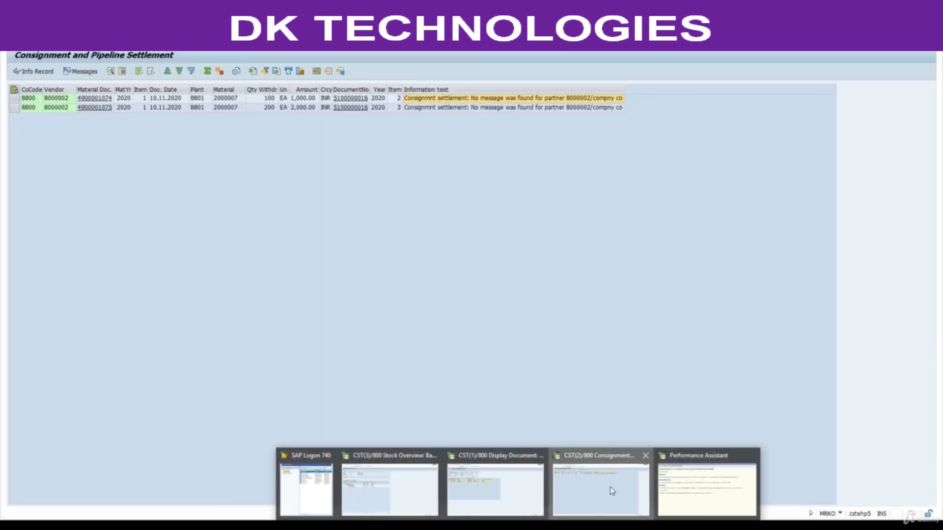
left_click(520, 518)
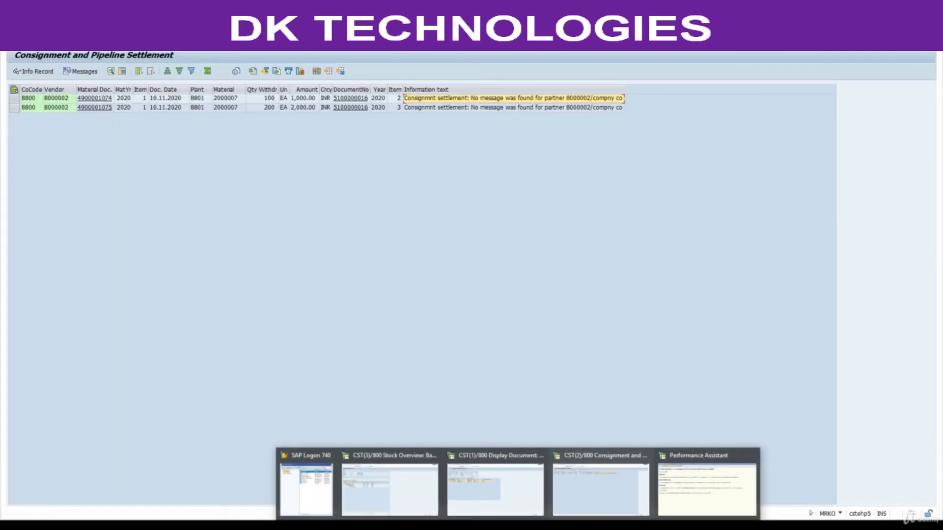
left_click(406, 501)
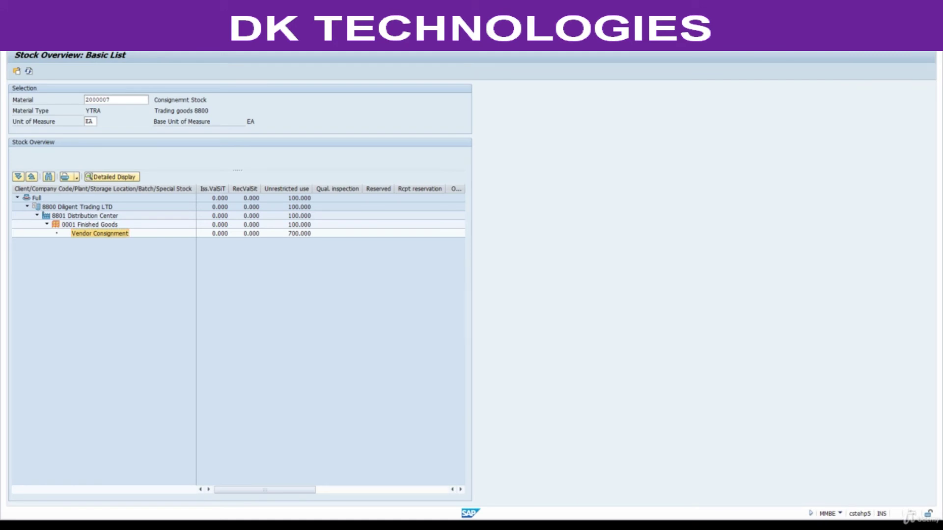
key("alt+Tab")
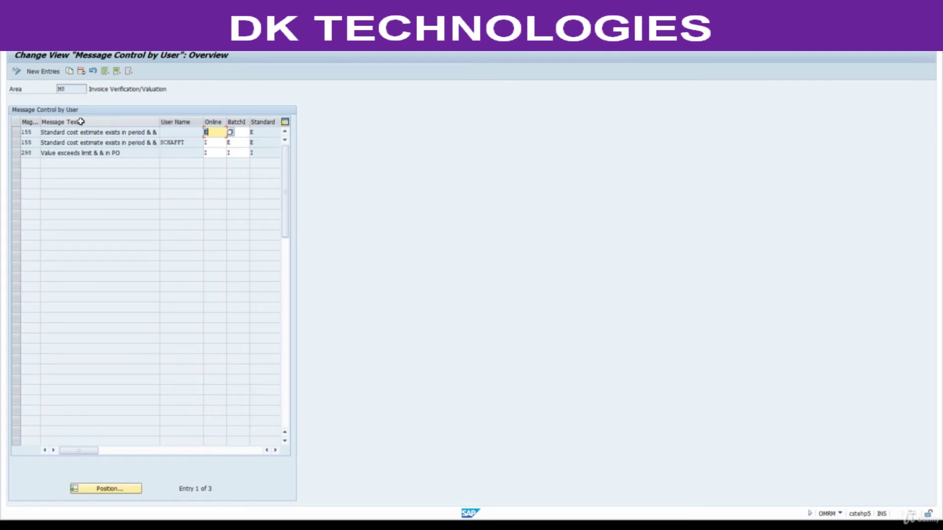
Add a new message control entry for message number 443.
left_click(46, 74)
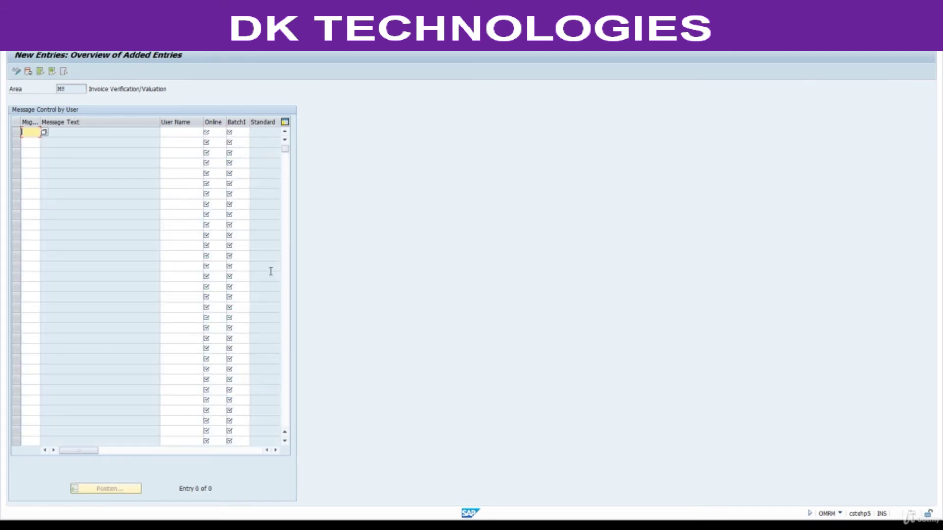
mouse_move(532, 510)
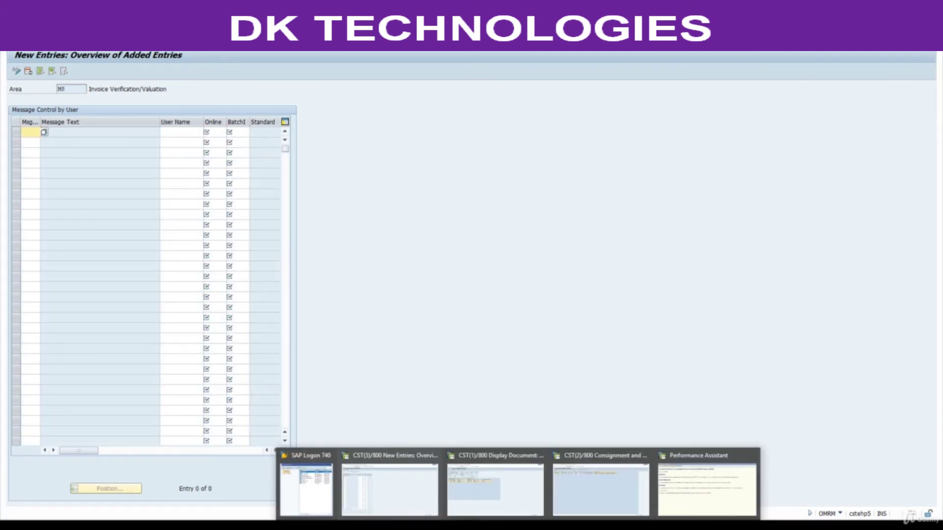
left_click(707, 488)
double_click(65, 157)
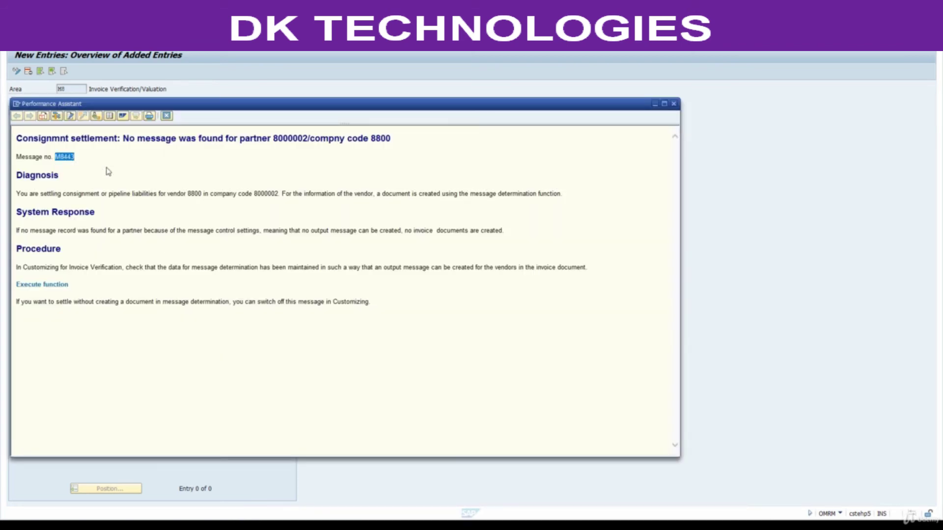
left_click(69, 96)
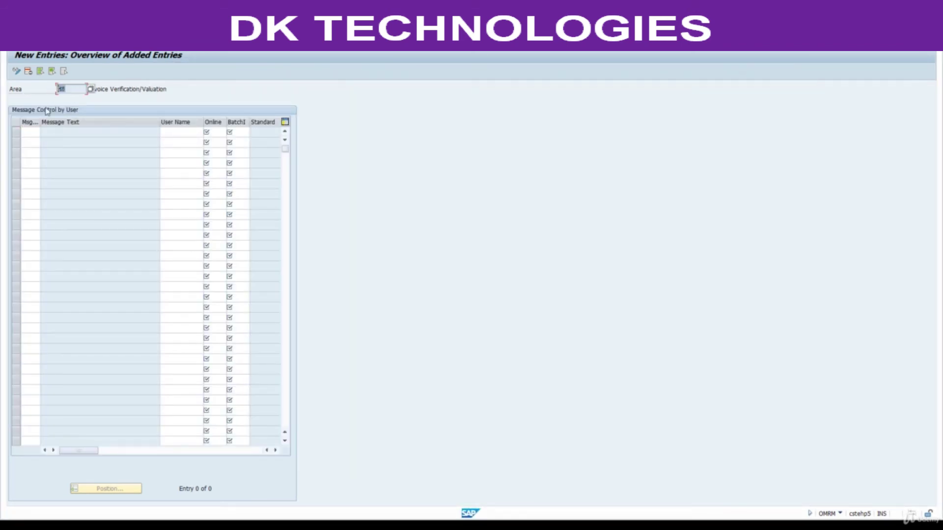
left_click(31, 133)
type("443")
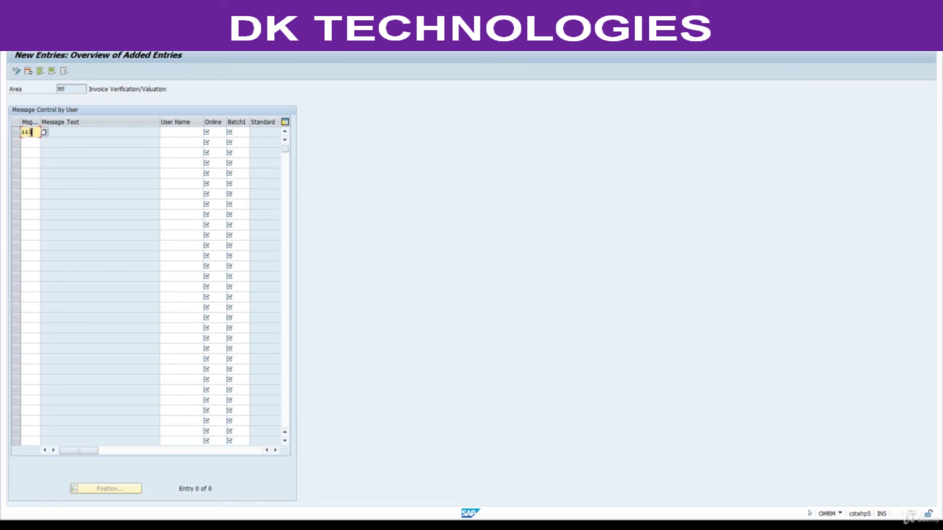
key("Tab")
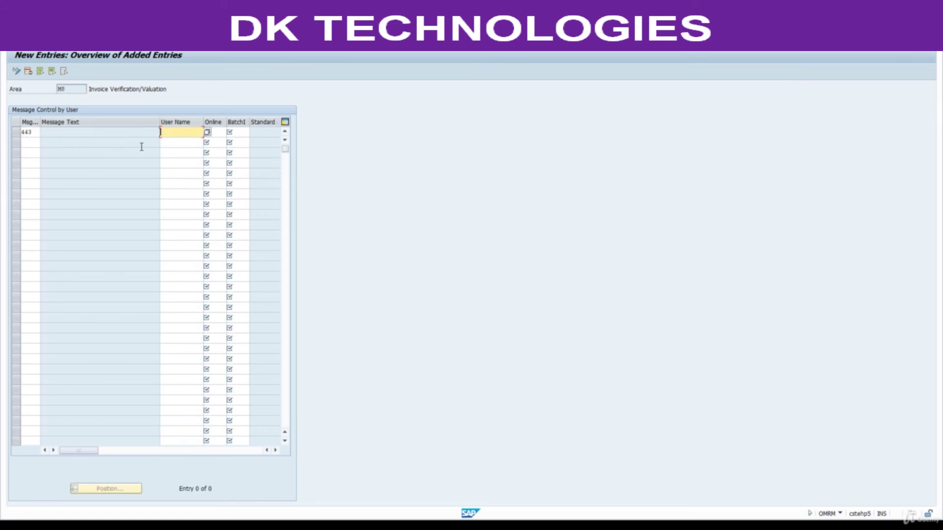
key("Tab")
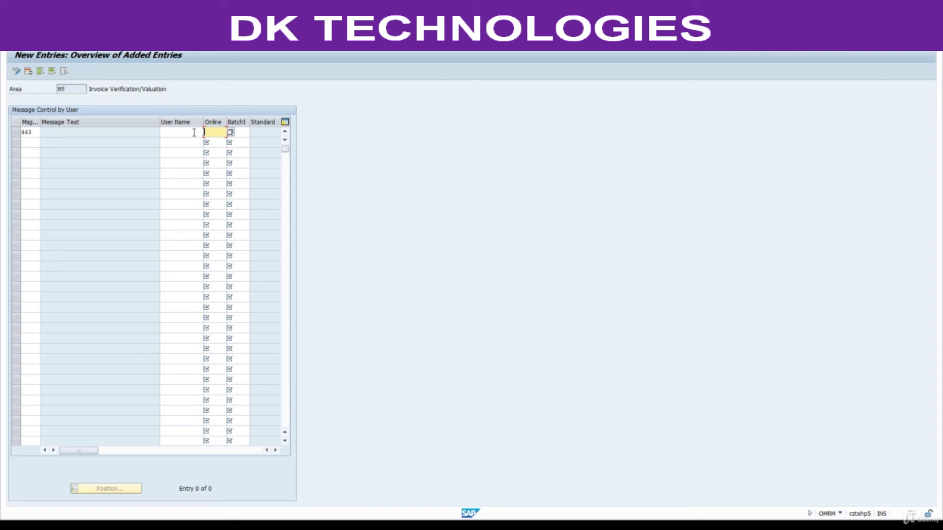
Set message 443 to '-' (switched off) for online and batch, and save to the customizing request.
left_click(230, 132)
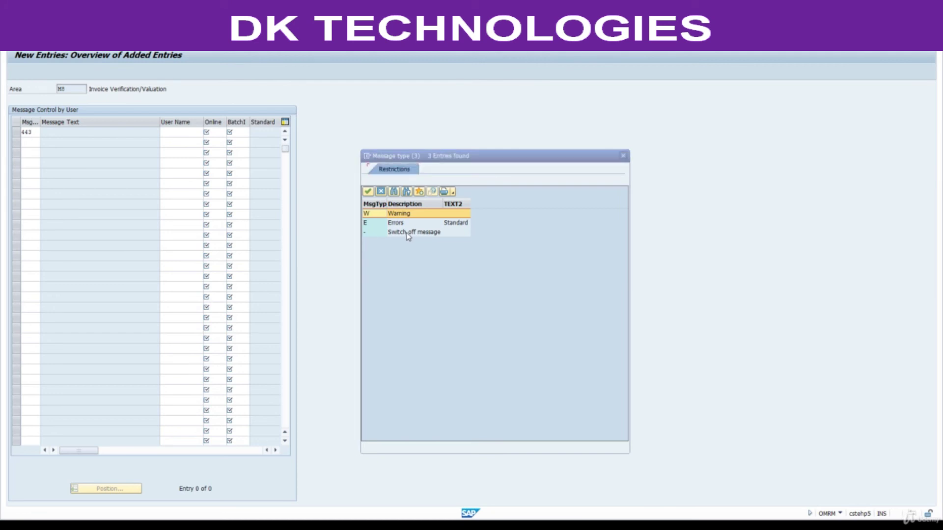
double_click(405, 232)
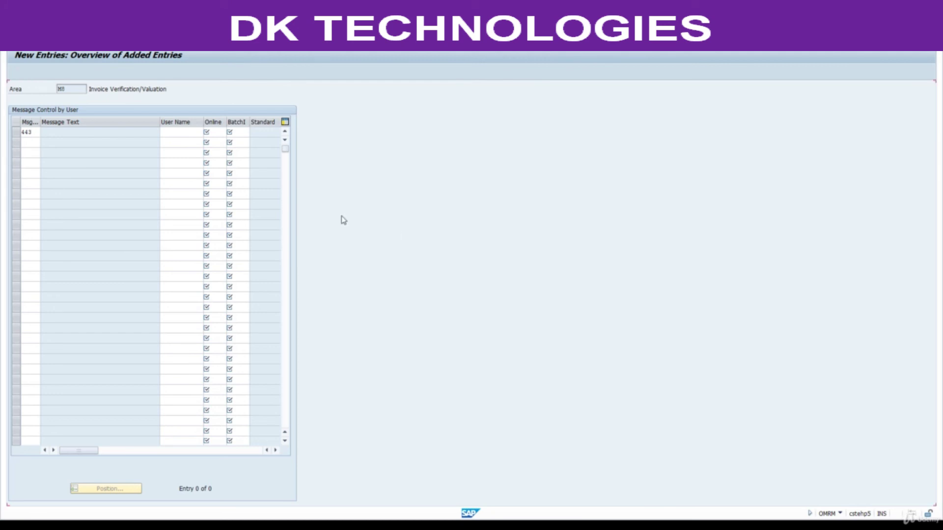
left_click(242, 136)
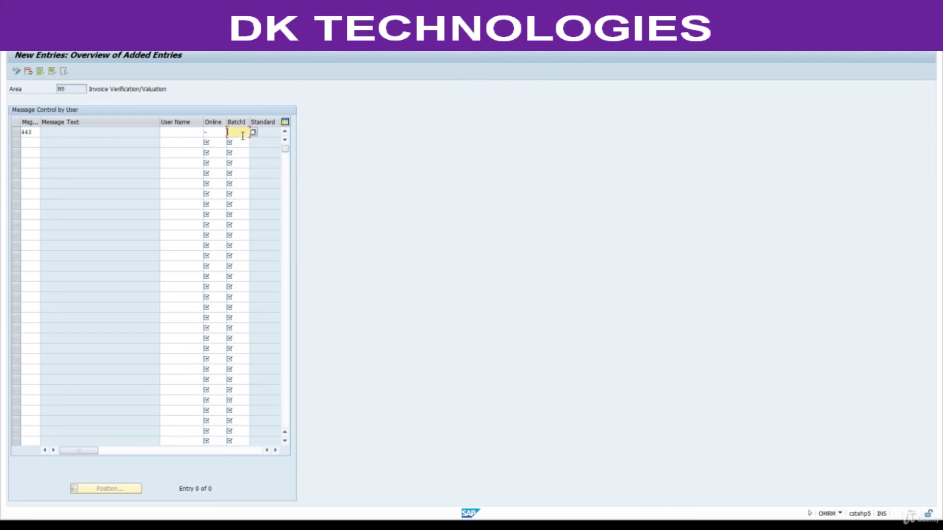
key("F4")
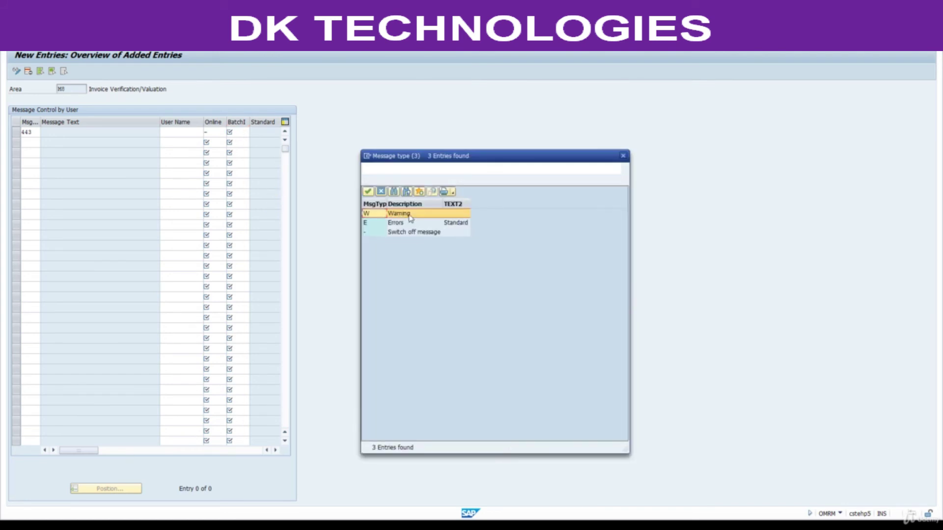
double_click(407, 232)
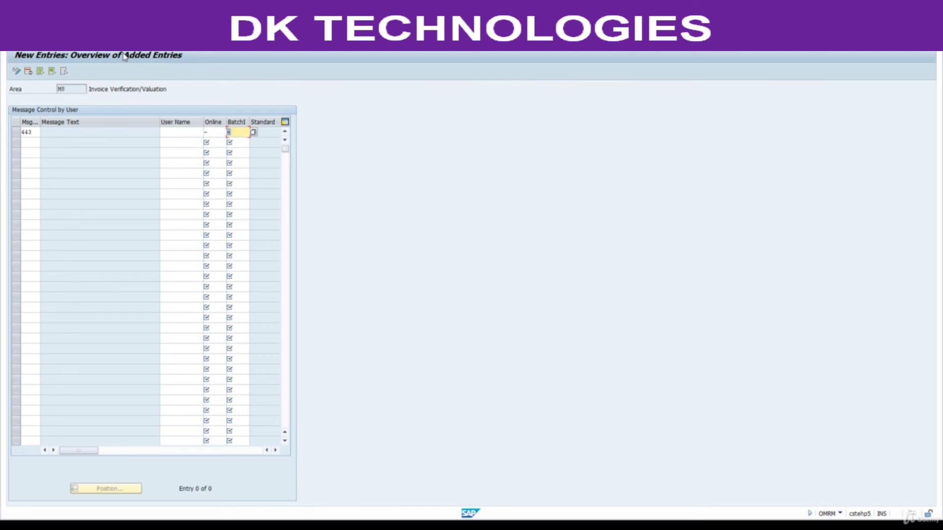
key("ctrl+s")
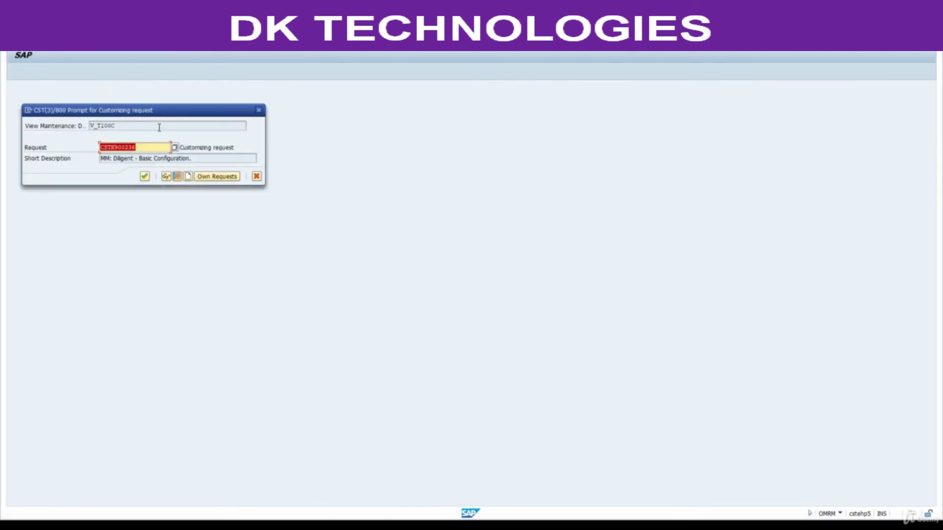
key("Return")
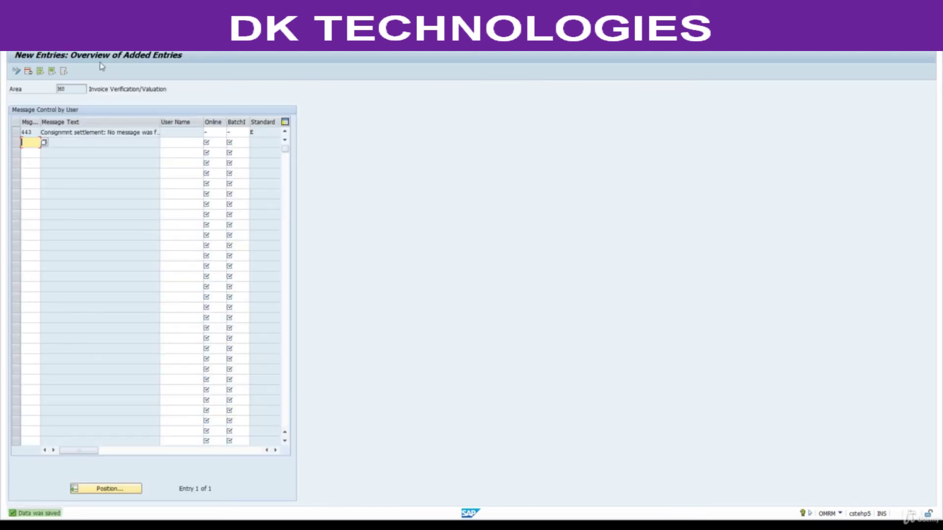
Bring up the settlement message help again, then close it.
mouse_move(491, 523)
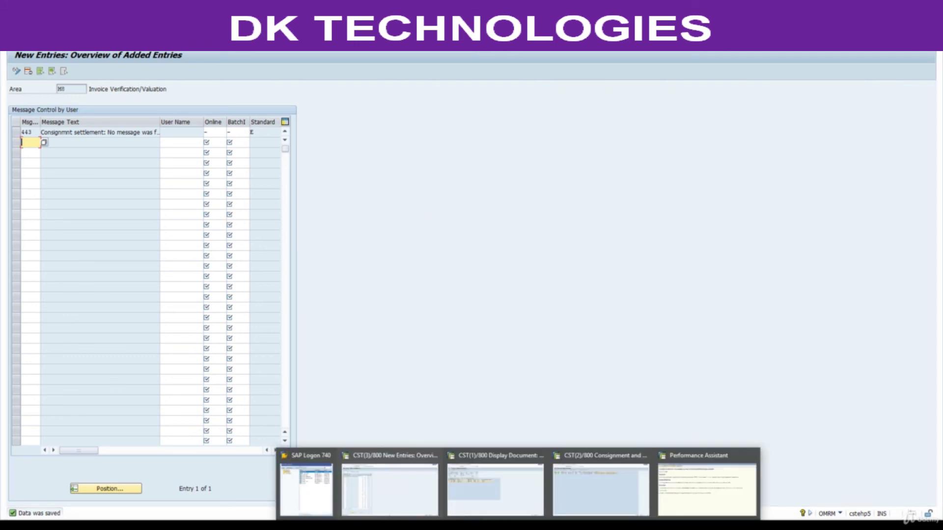
left_click(687, 486)
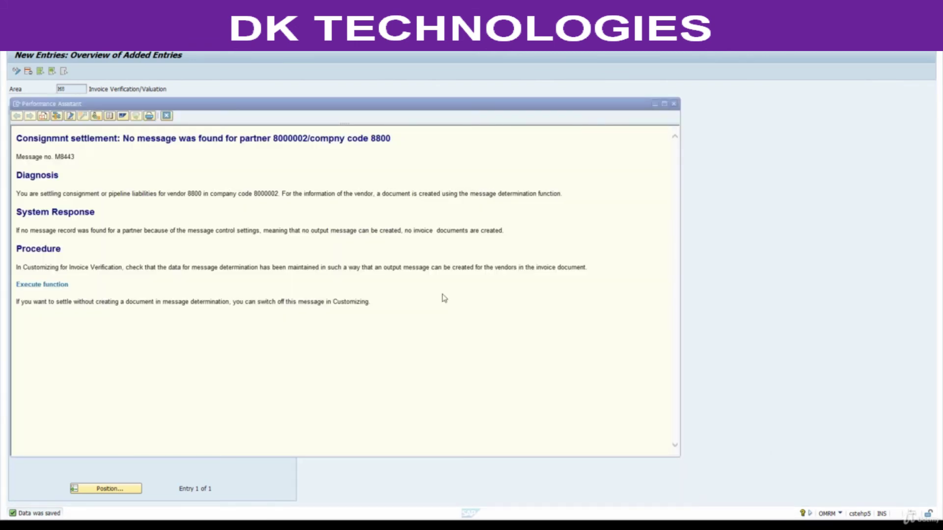
left_click(169, 119)
Return to the MRKO selection screen and rerun the consignment settlement for vendor 8000002.
key("alt+Tab")
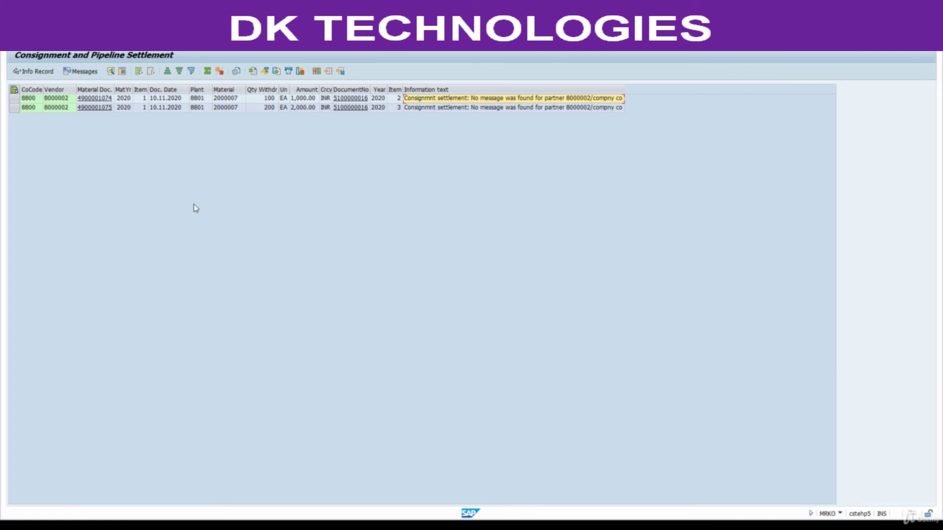
key("F3")
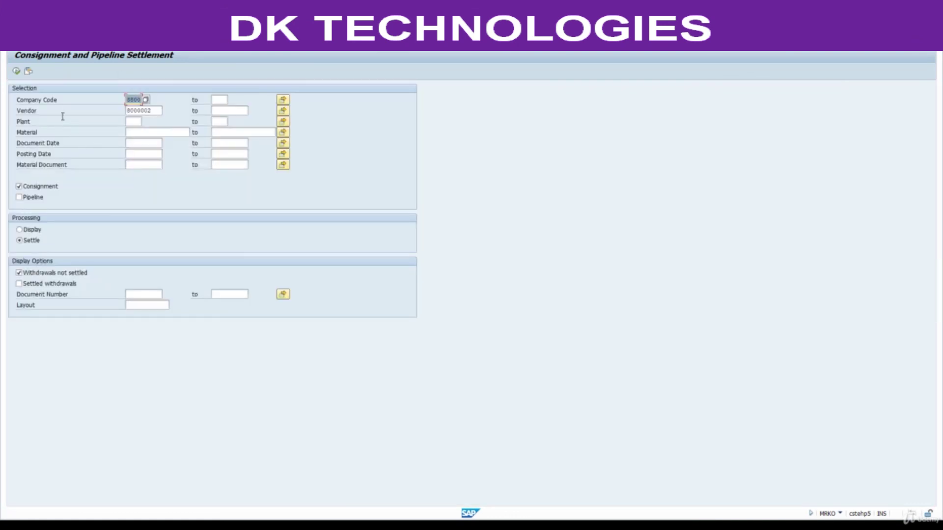
left_click(17, 72)
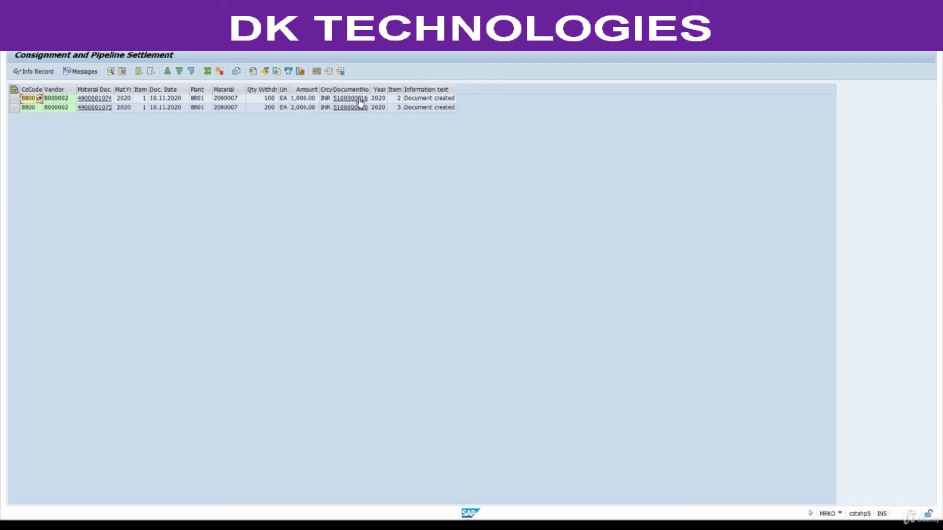
left_click(360, 99)
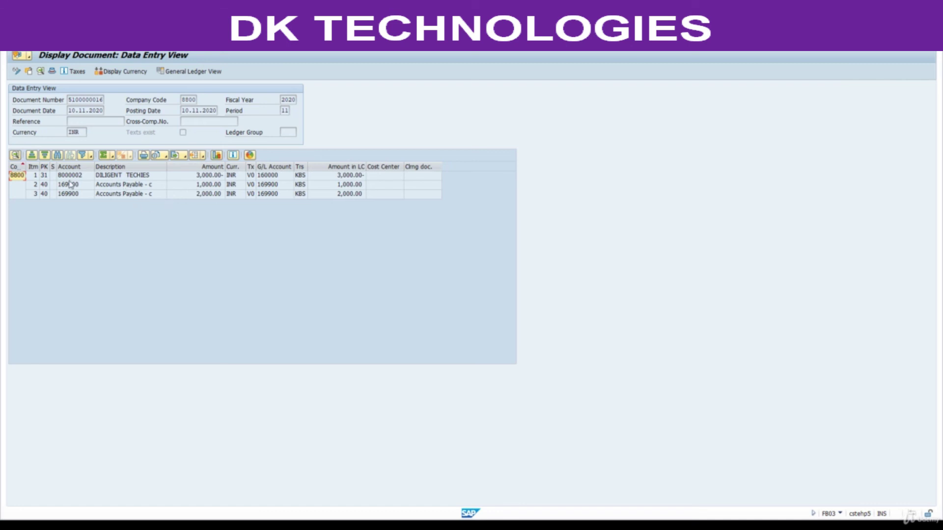
left_click(204, 179)
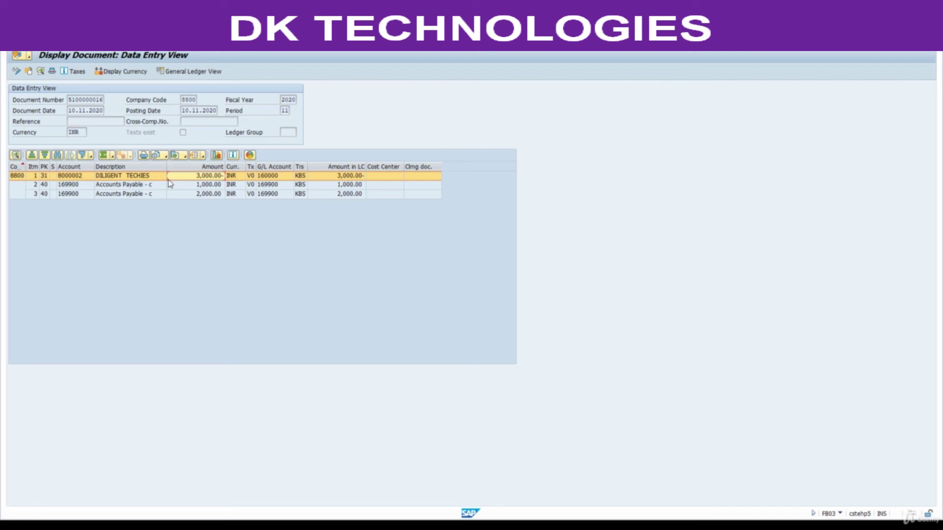
mouse_move(544, 524)
left_click(526, 489)
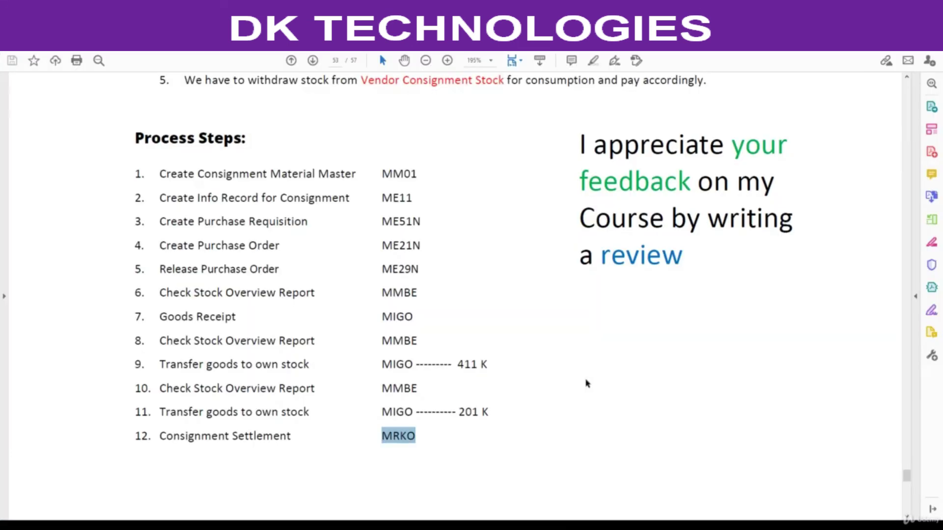